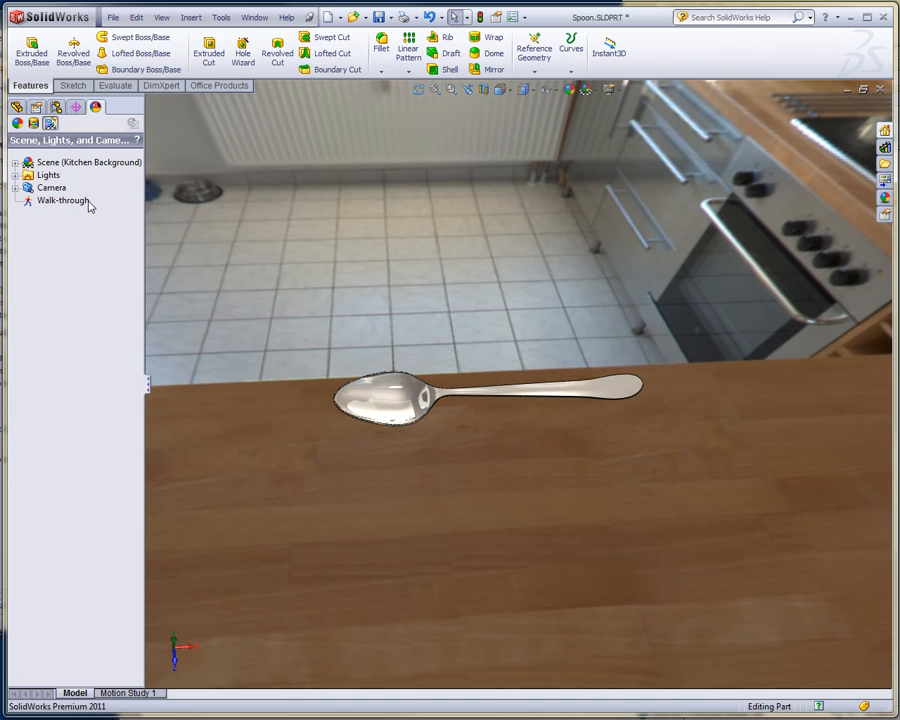
Delete the existing Camera1 from the scene's cameras
click(15, 188)
right_click(57, 202)
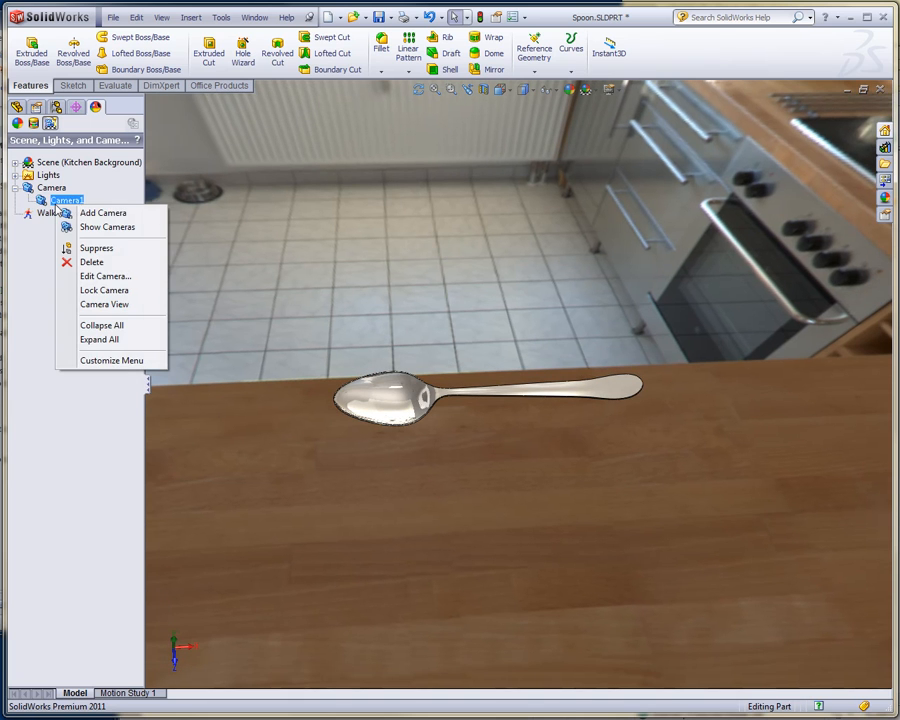
click(92, 261)
click(256, 220)
Examine the spoon against the kitchen background from several angles, including the Front view, with the feature tree hidden
middle_drag(301, 245, 391, 253)
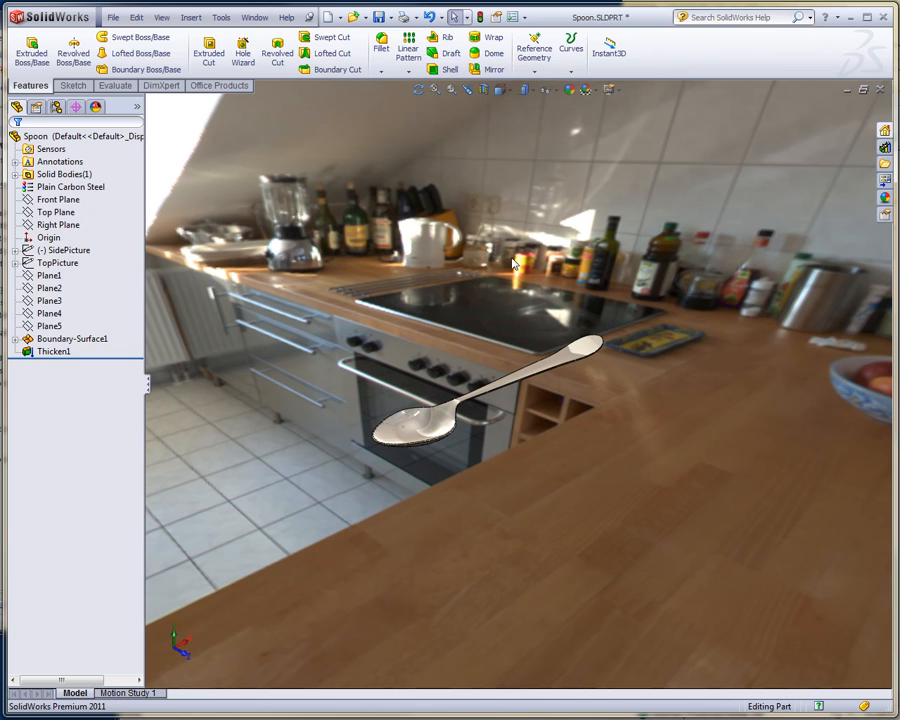
middle_drag(601, 455, 565, 315)
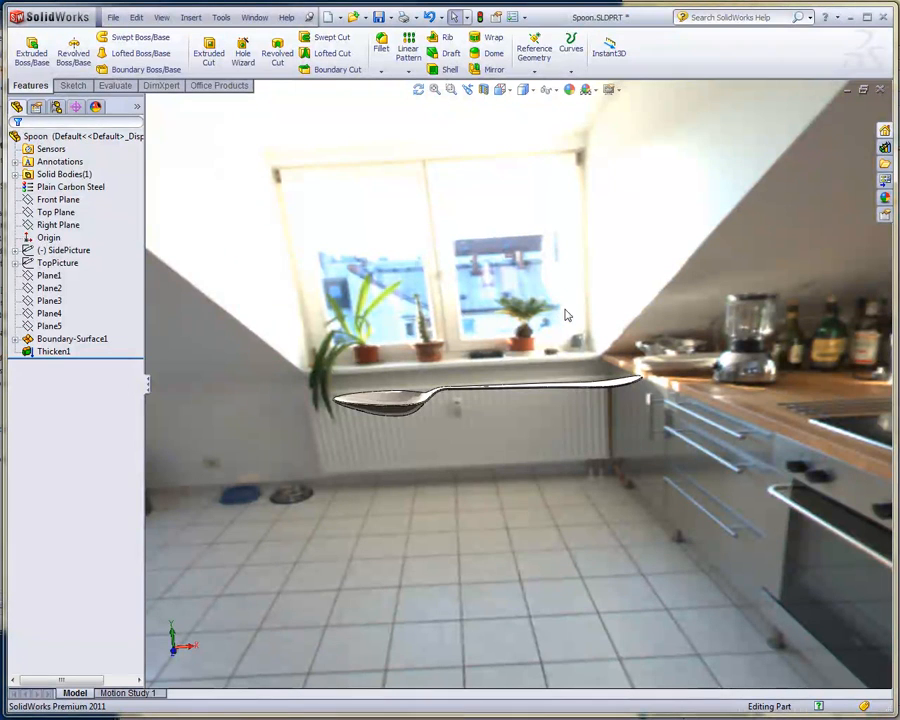
middle_drag(511, 306, 518, 341)
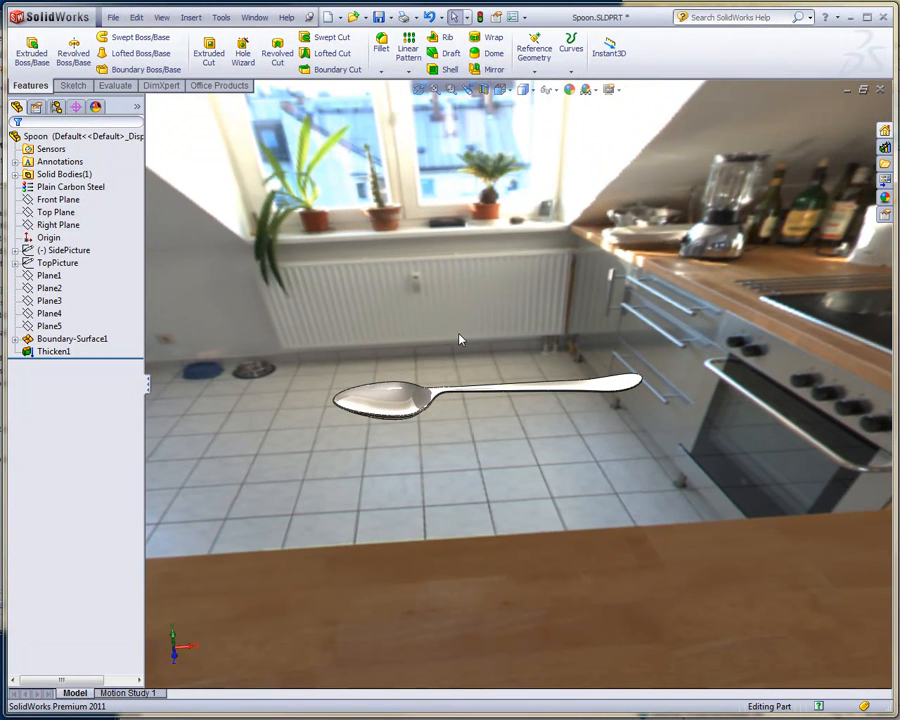
middle_drag(449, 341, 450, 281)
key(space)
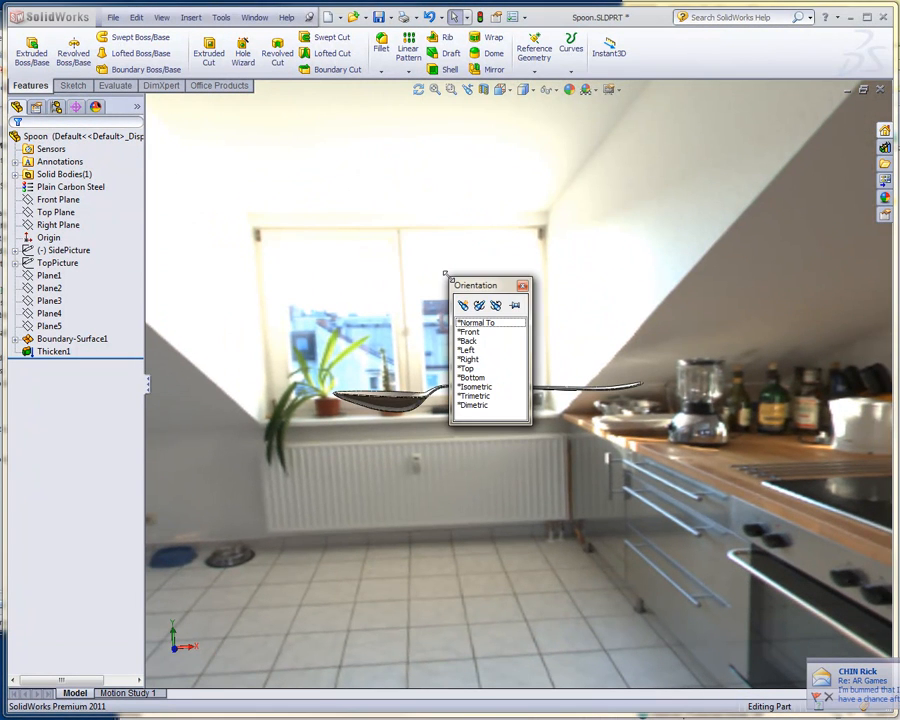
click(474, 341)
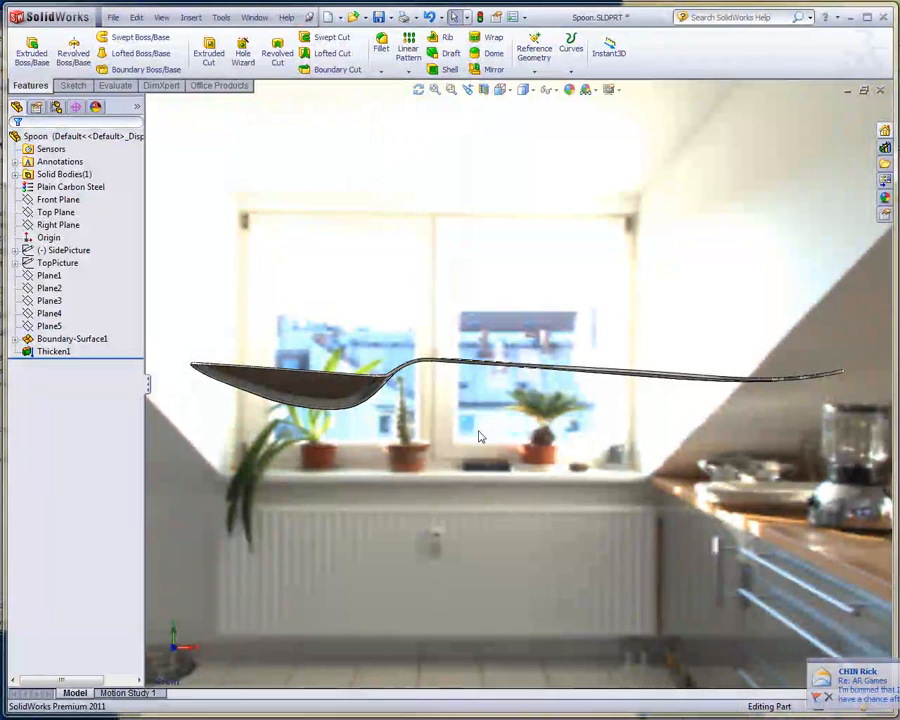
click(146, 385)
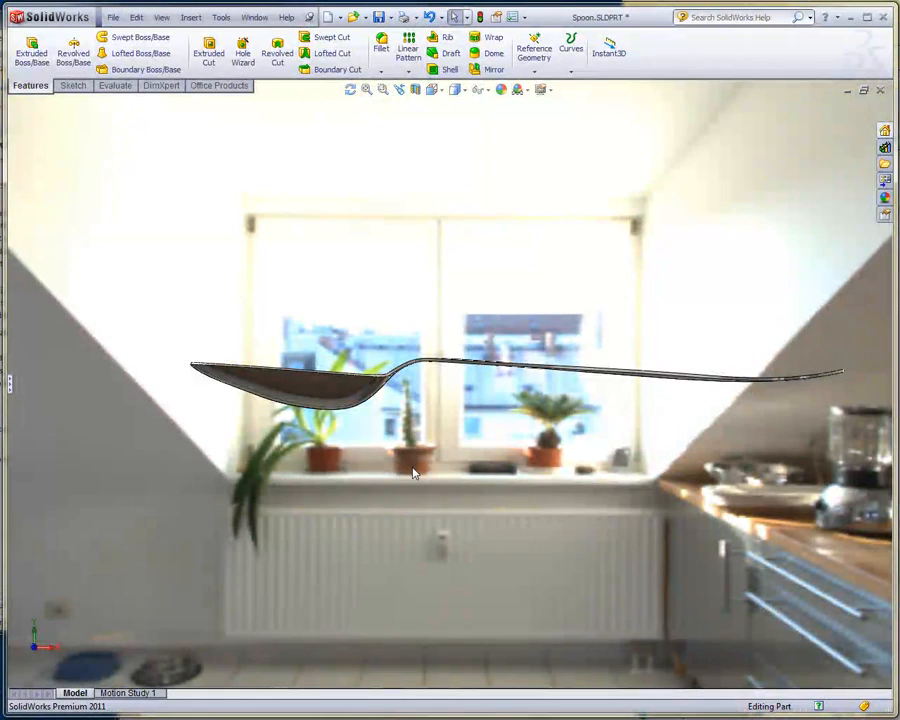
Compare how the spoon and the kitchen background react to rotating, returning to the Front view, and zooming in and out
middle_drag(413, 473, 417, 511)
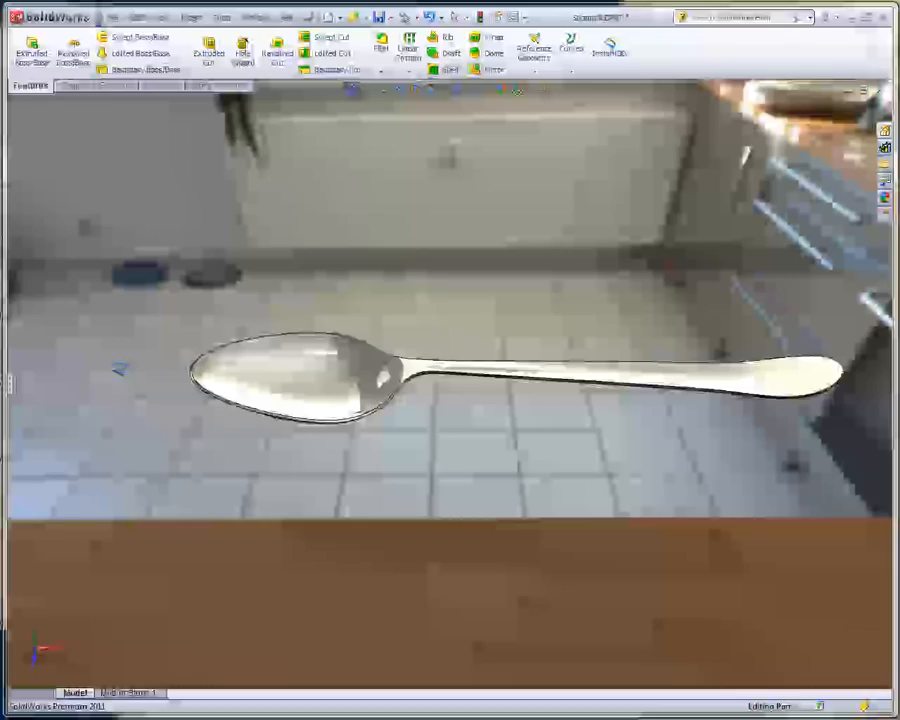
middle_drag(130, 365, 140, 265)
key(space)
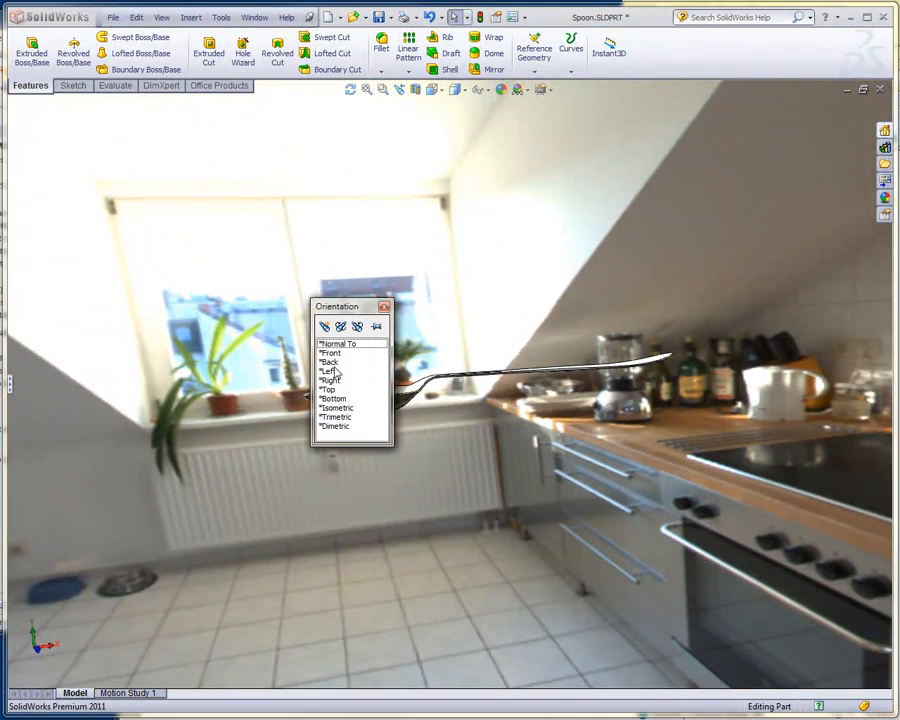
click(333, 352)
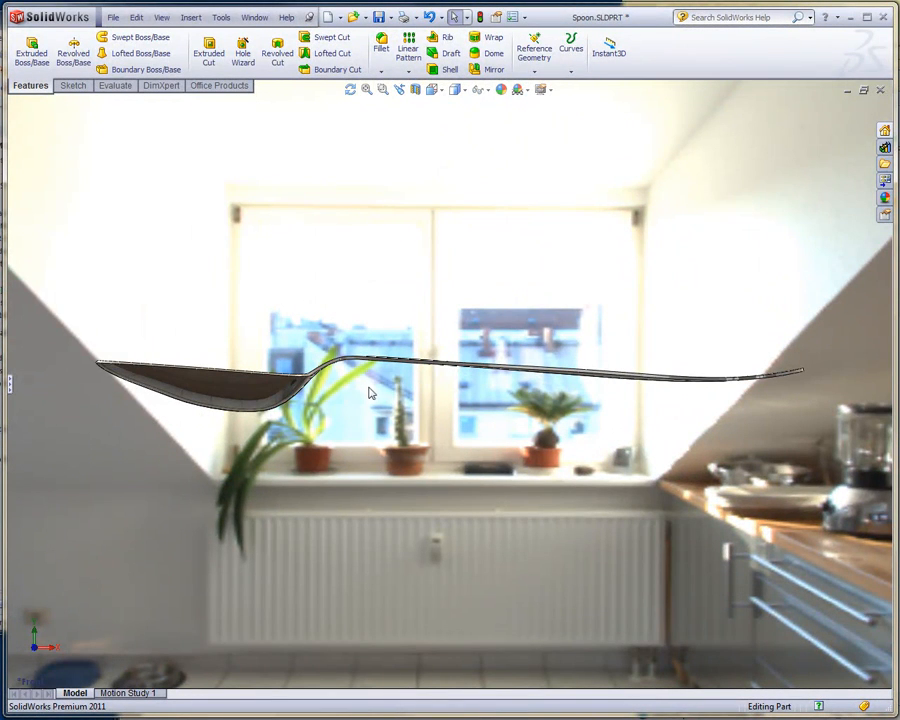
middle_drag(378, 420, 523, 353)
scroll(523, 353, up, 4)
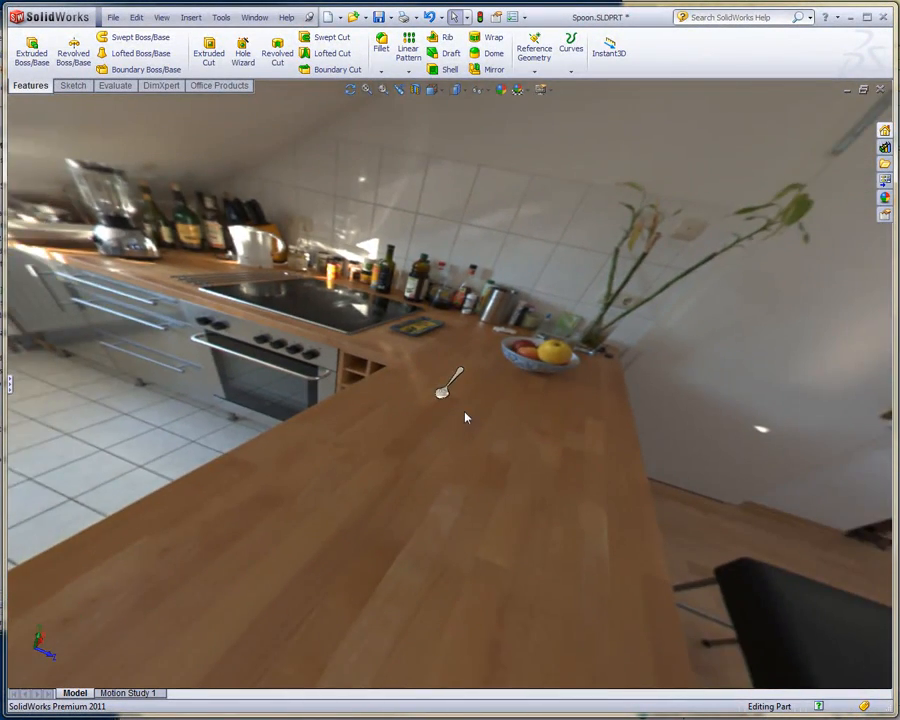
scroll(465, 418, down, 8)
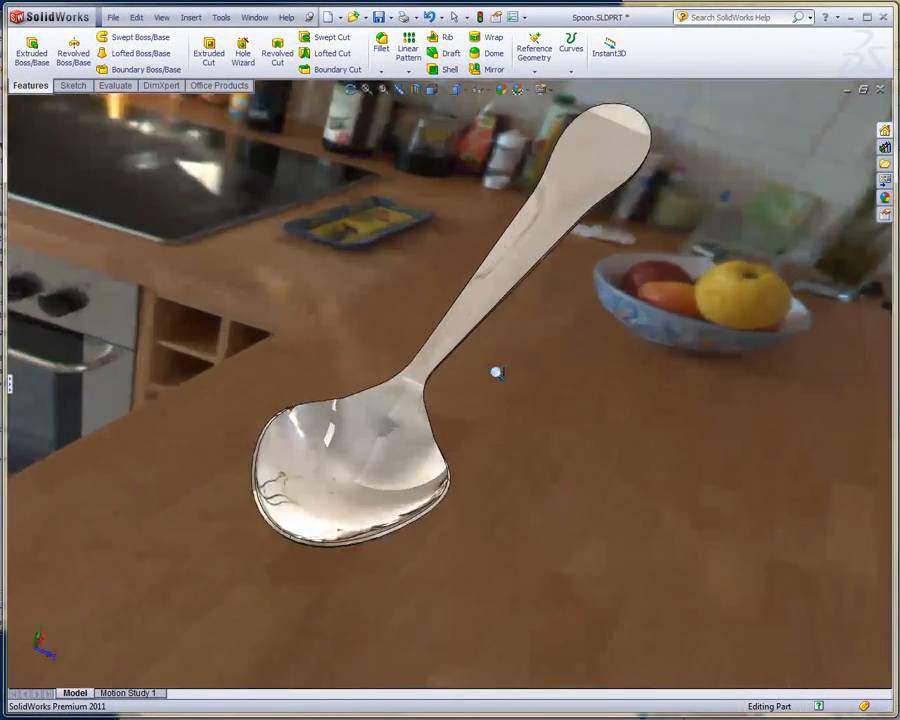
shift+middle_drag(497, 373, 496, 500)
shift+middle_drag(522, 272, 485, 228)
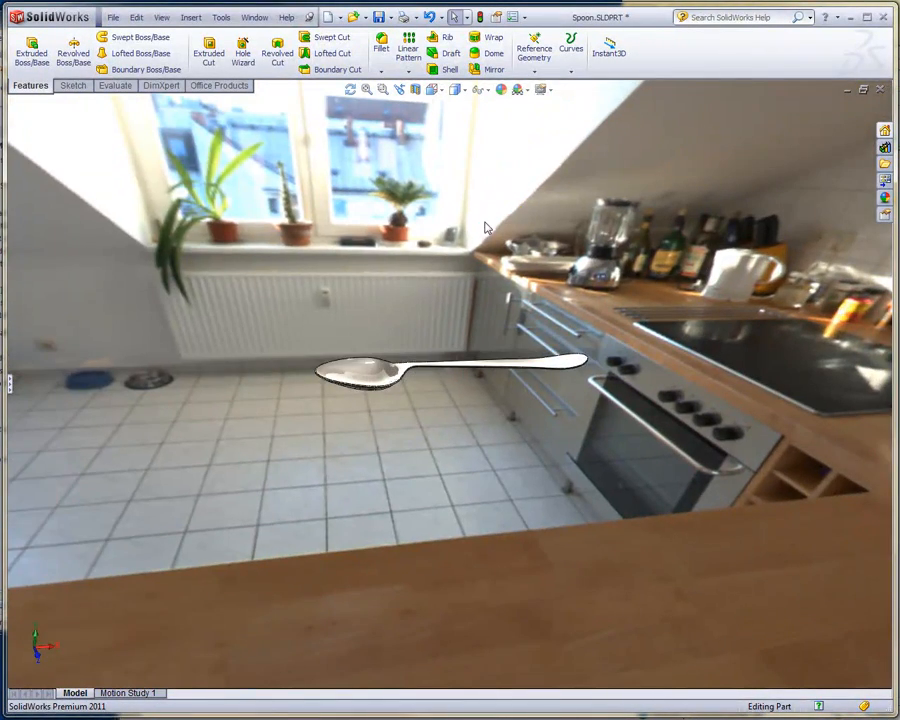
Turn on perspective display and orient the view so the small spoon appears to lie on the countertop beside the fruit bowl
click(549, 90)
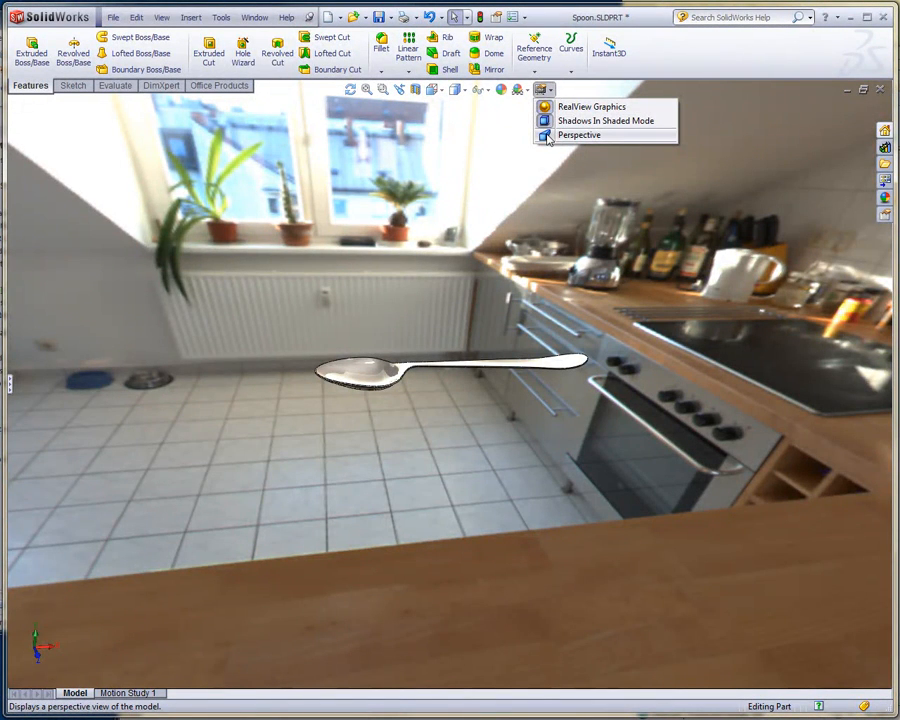
click(548, 135)
middle_drag(633, 275, 570, 275)
middle_drag(636, 358, 658, 372)
middle_drag(598, 317, 409, 336)
scroll(472, 366, down, 4)
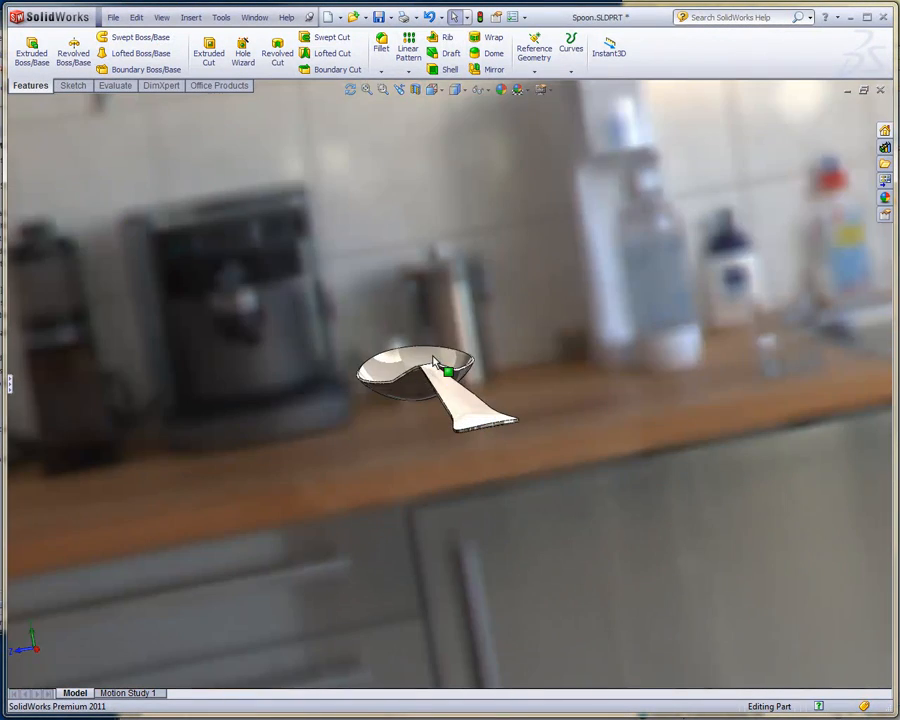
middle_drag(425, 337, 526, 430)
mouse_move(541, 335)
shift+middle_down()
mouse_move(546, 430)
mouse_move(540, 310)
mouse_move(534, 430)
mouse_move(543, 276)
mouse_move(541, 338)
shift+middle_up()
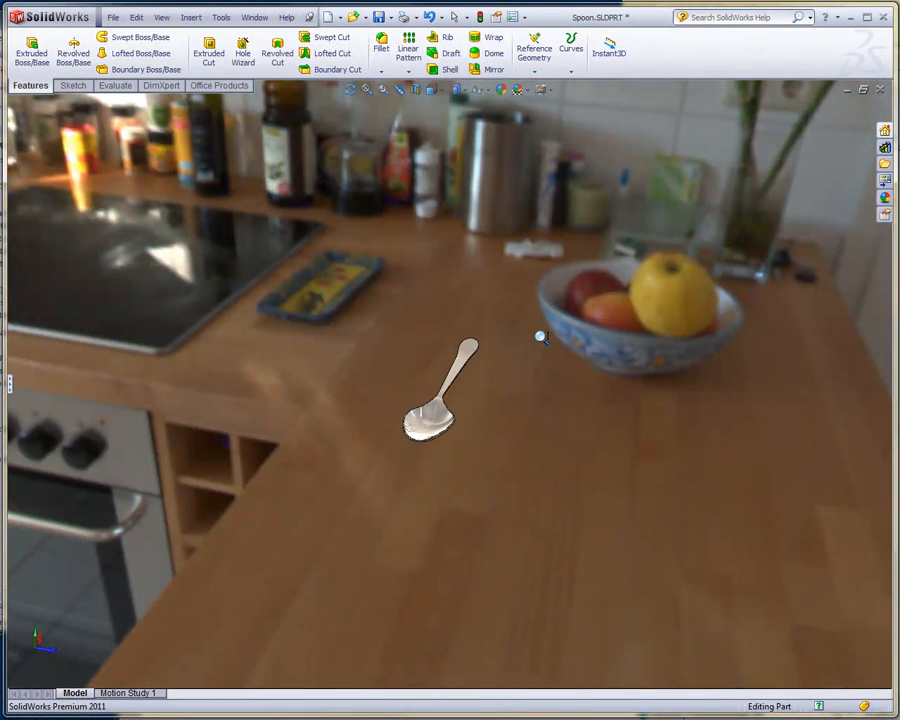
Add a new camera to the scene based on the current perspective view of the spoon
click(12, 383)
click(95, 107)
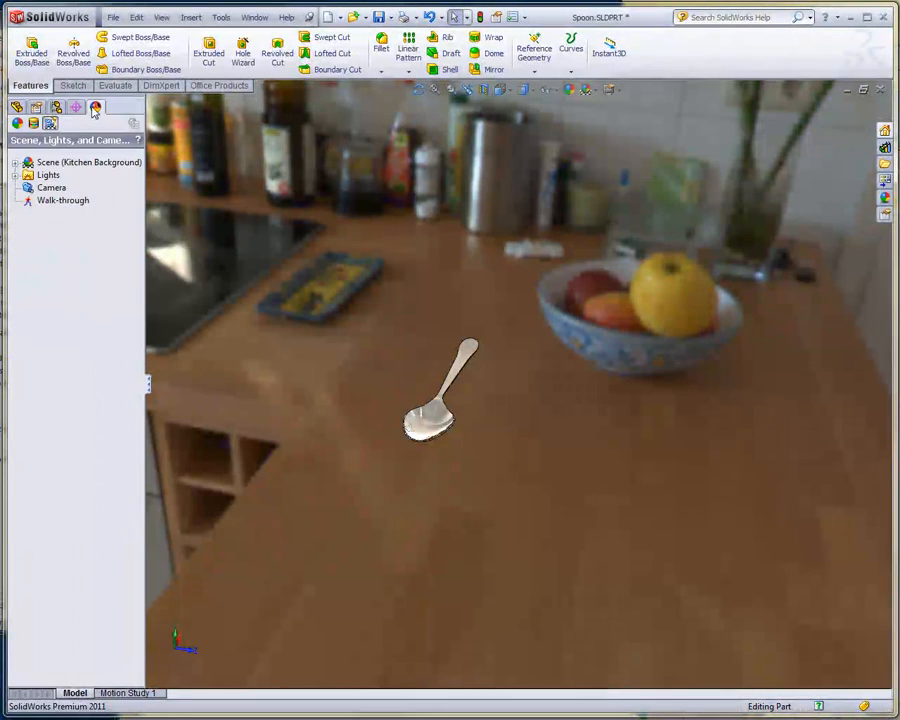
right_click(38, 192)
click(84, 197)
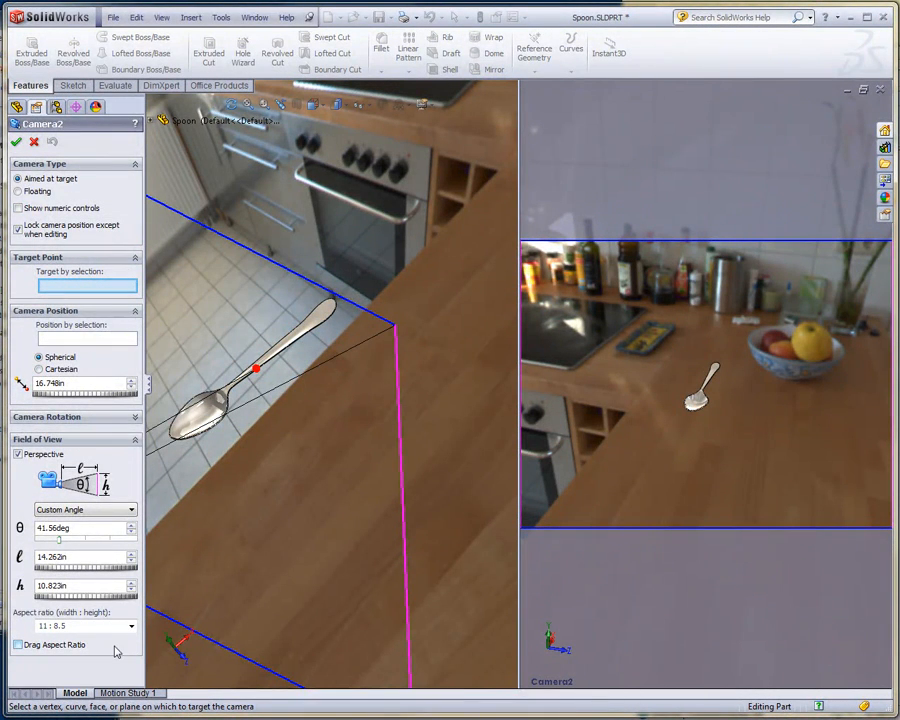
Pull the new camera slightly back from the spoon and orbit its view for a lower angle over the countertop
click(148, 384)
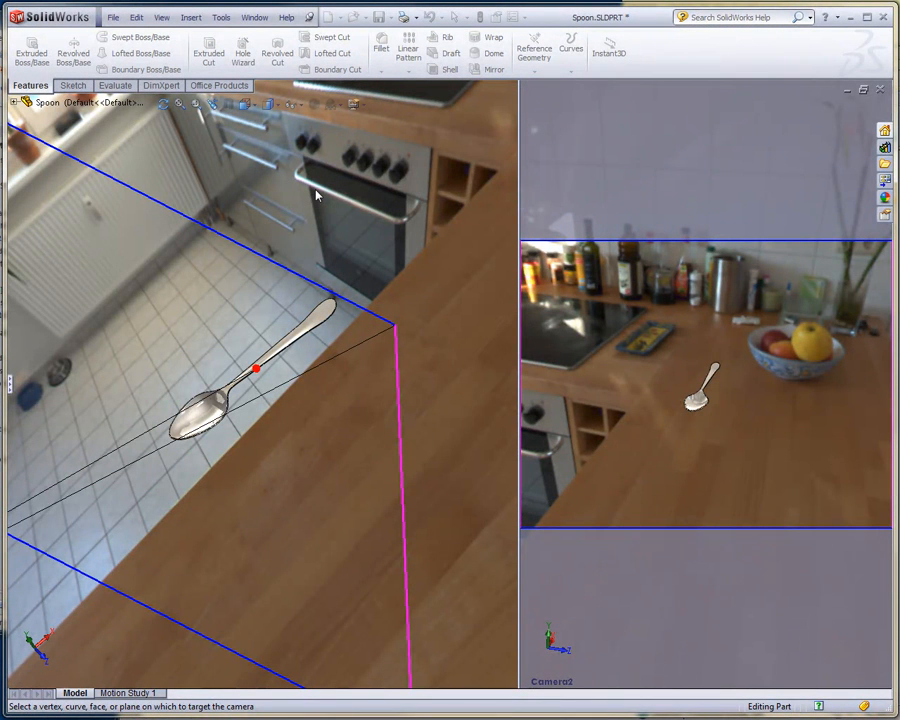
click(10, 385)
click(148, 384)
scroll(336, 218, up, 8)
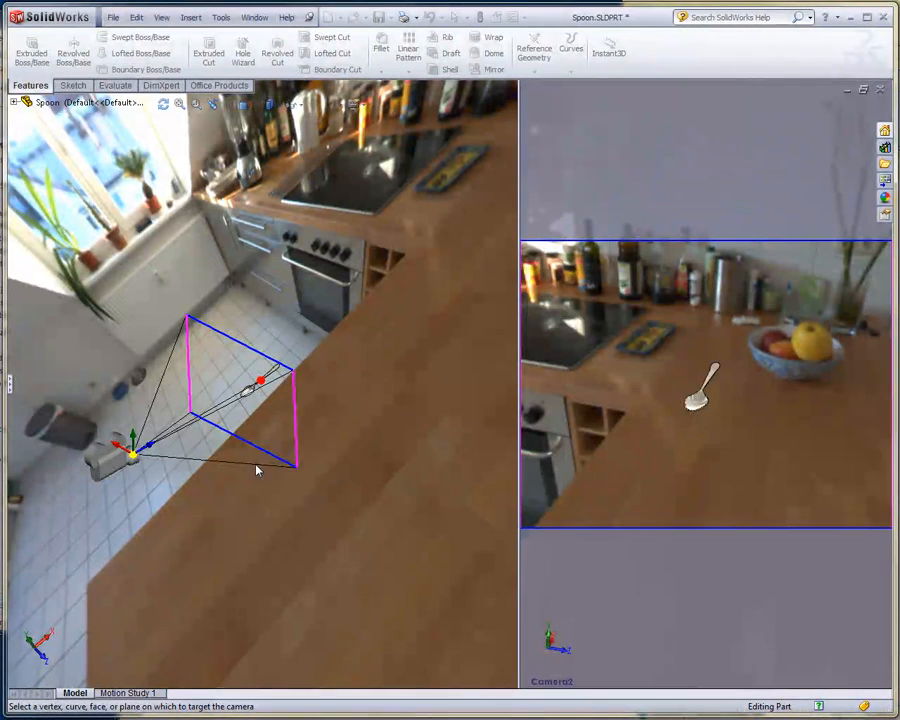
mouse_move(148, 470)
mouse_down()
mouse_move(198, 502)
mouse_move(190, 395)
mouse_move(110, 390)
mouse_move(108, 332)
mouse_move(140, 435)
mouse_move(338, 532)
mouse_move(231, 462)
mouse_move(137, 439)
mouse_move(145, 470)
mouse_up()
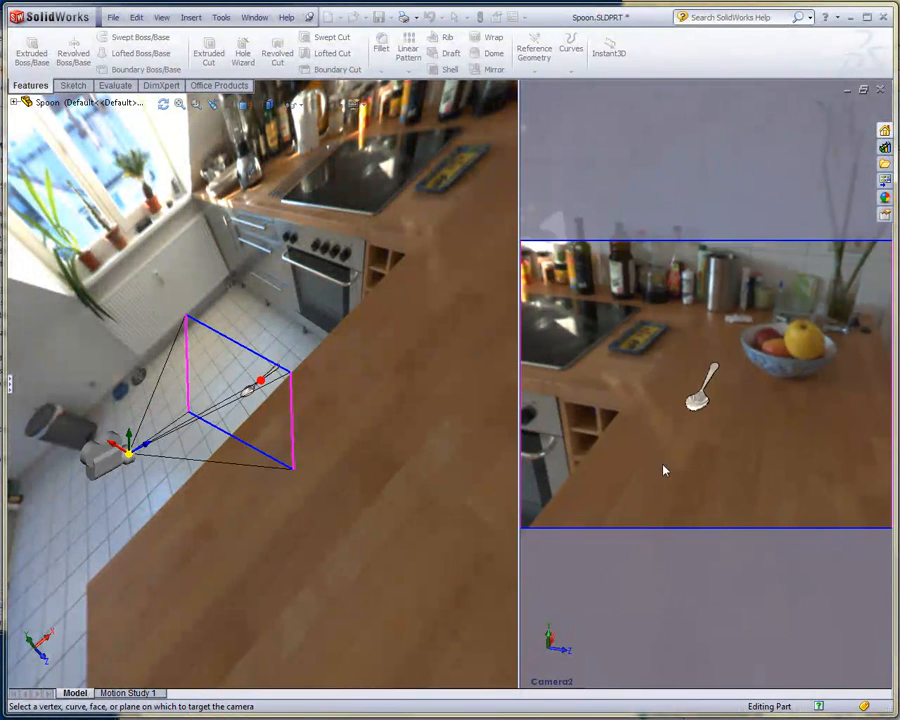
mouse_move(685, 473)
middle_down()
mouse_move(677, 466)
mouse_move(701, 474)
mouse_move(653, 430)
mouse_move(631, 454)
mouse_move(703, 476)
mouse_move(697, 490)
mouse_move(717, 482)
mouse_move(678, 472)
middle_up()
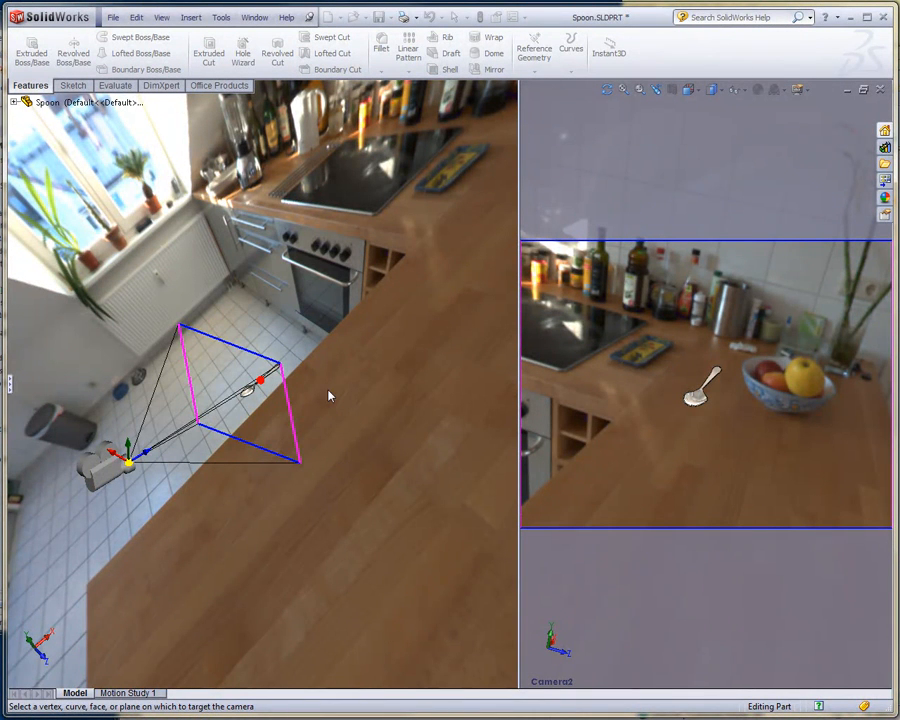
Narrow the camera's field of view and shift the camera with its target closer to the spoon, accepting the camera settings
middle_drag(329, 396, 327, 405)
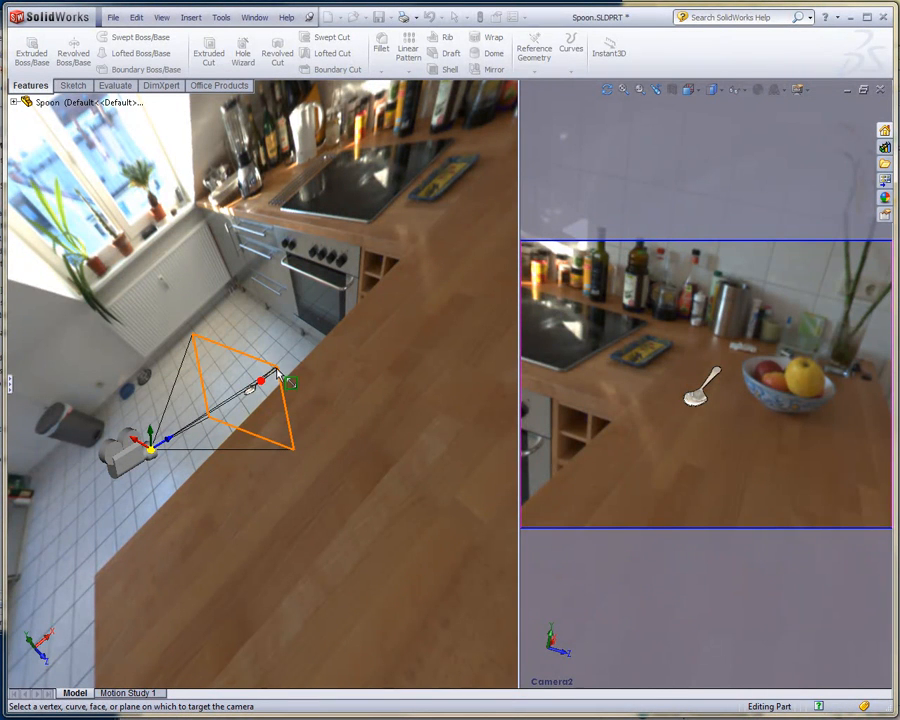
mouse_move(281, 375)
mouse_down()
mouse_move(242, 378)
mouse_move(310, 376)
mouse_move(255, 380)
mouse_move(272, 383)
mouse_up()
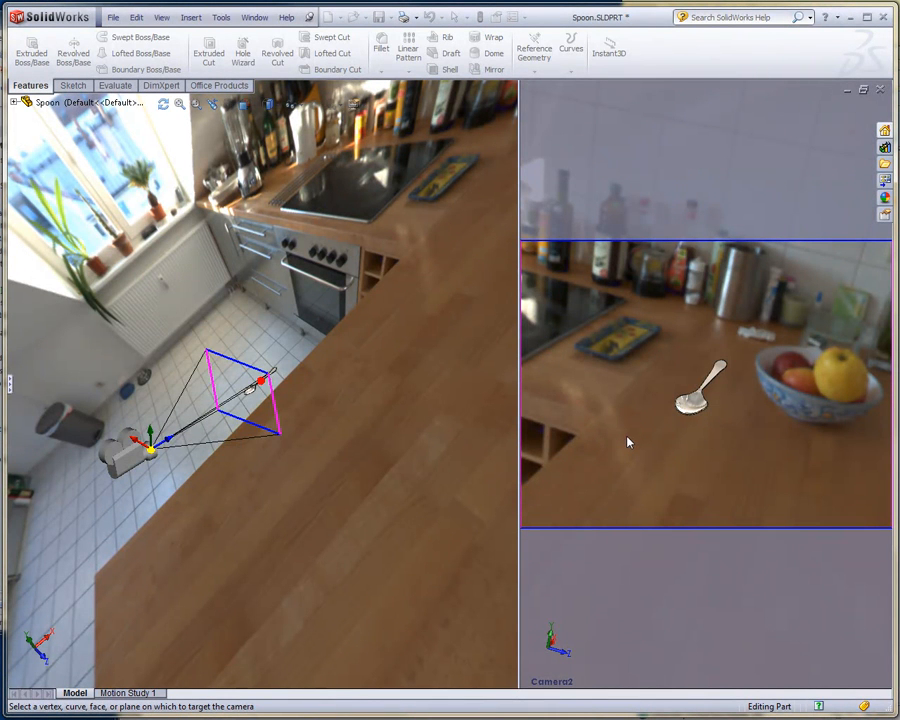
mouse_move(629, 440)
mouse_down()
mouse_move(629, 380)
mouse_move(625, 458)
mouse_move(620, 422)
mouse_up()
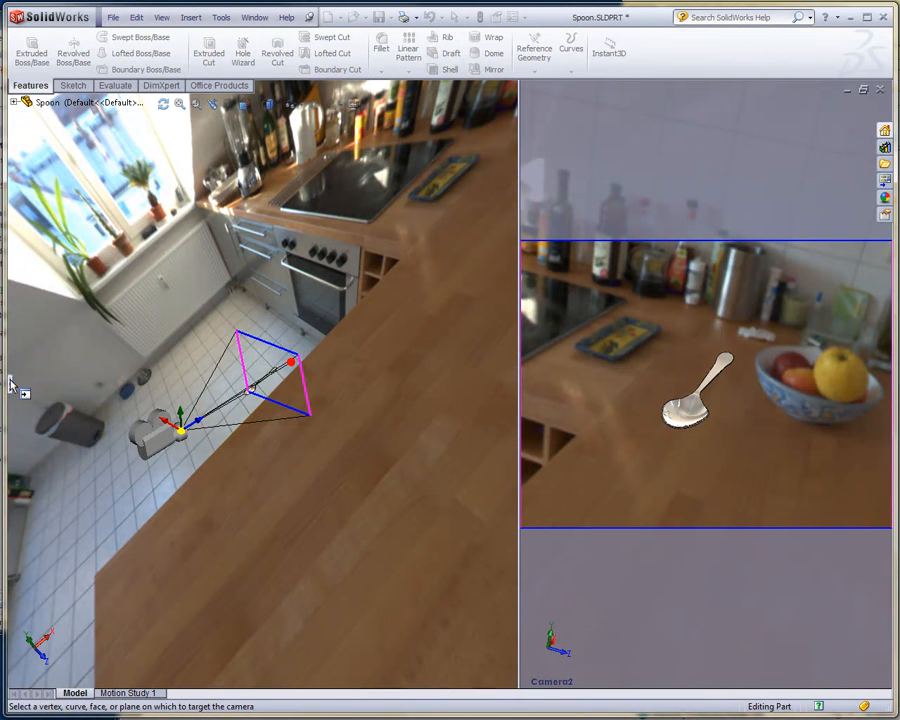
click(16, 143)
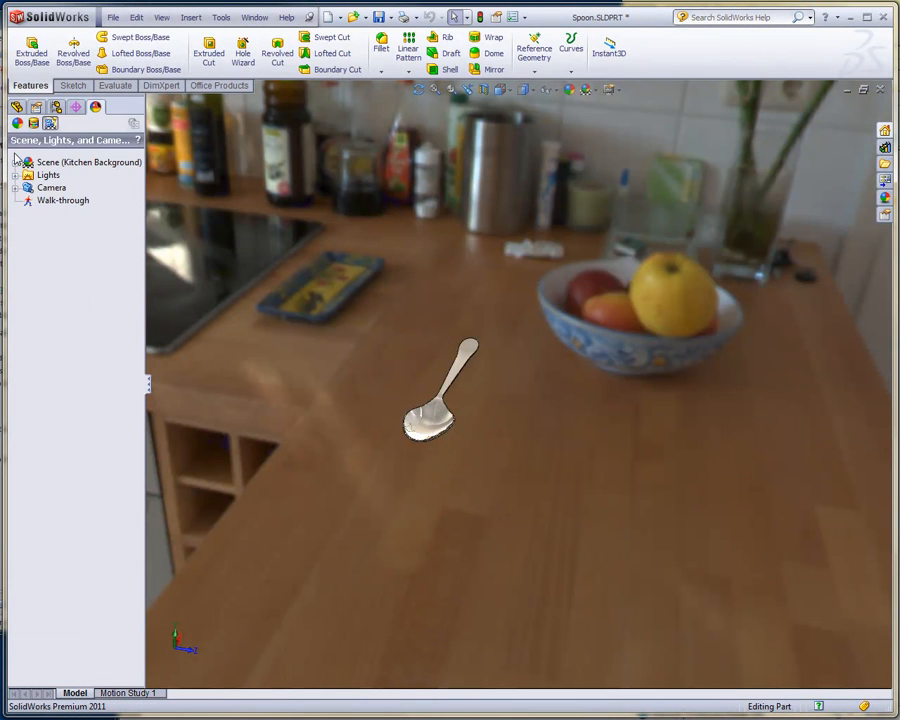
Switch the view orientation to Camera2 and hide the scene tree to enlarge the graphics area
right_click(411, 273)
key(space)
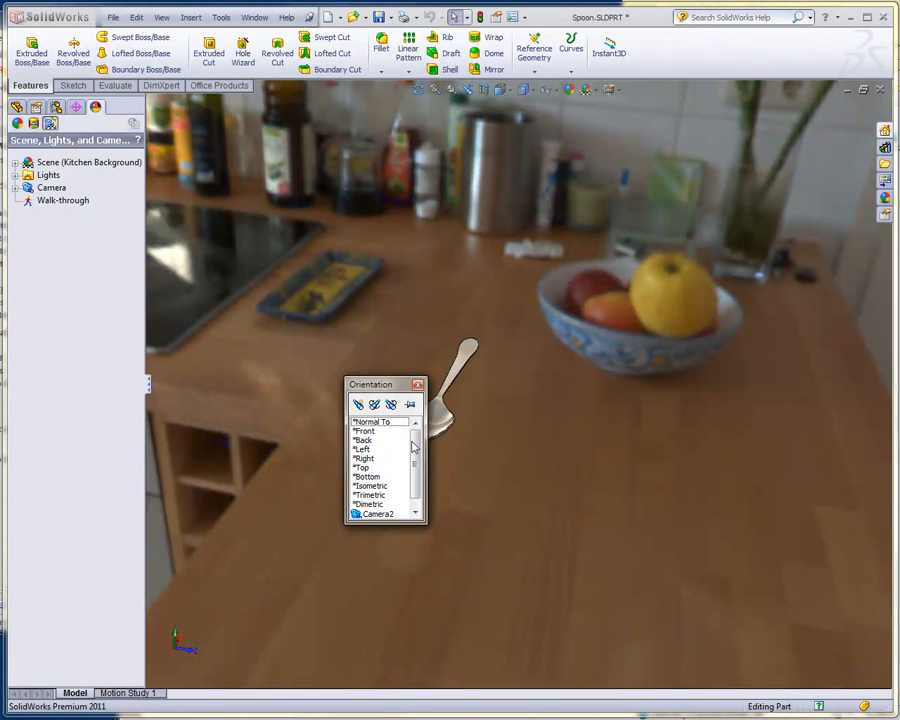
click(415, 510)
double_click(375, 507)
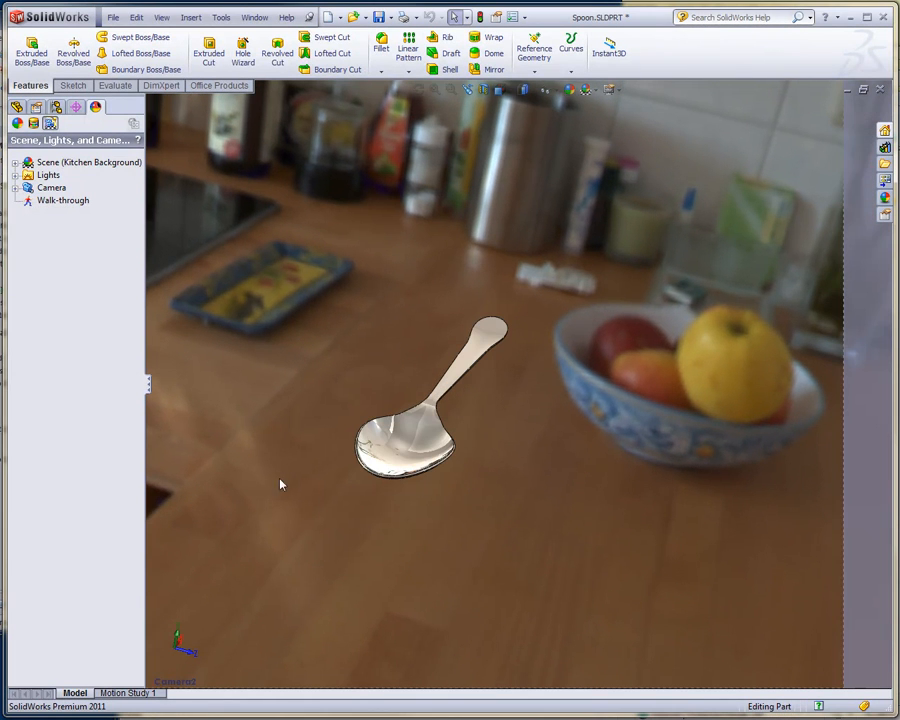
click(152, 382)
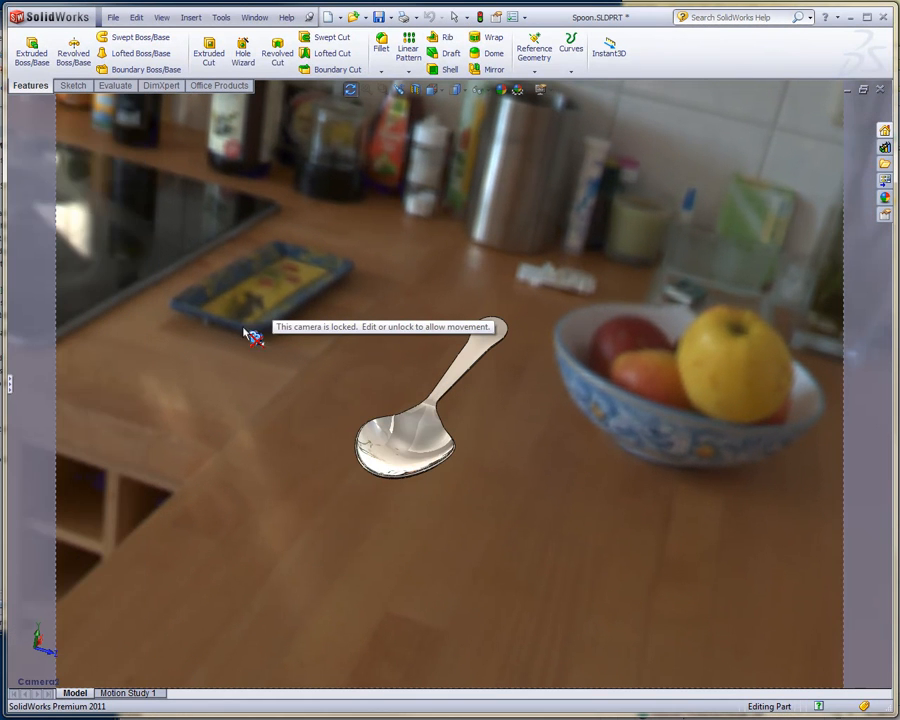
Unlock Camera2 and readjust its angle and distance so the spoon looks smaller on the countertop
right_click(358, 276)
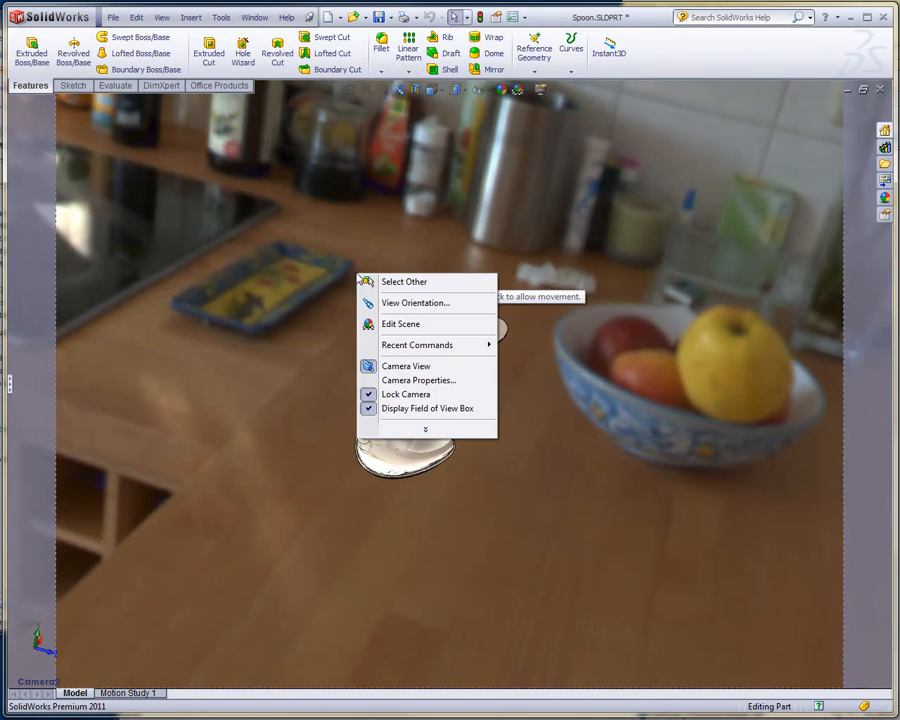
click(404, 394)
middle_drag(541, 527, 526, 453)
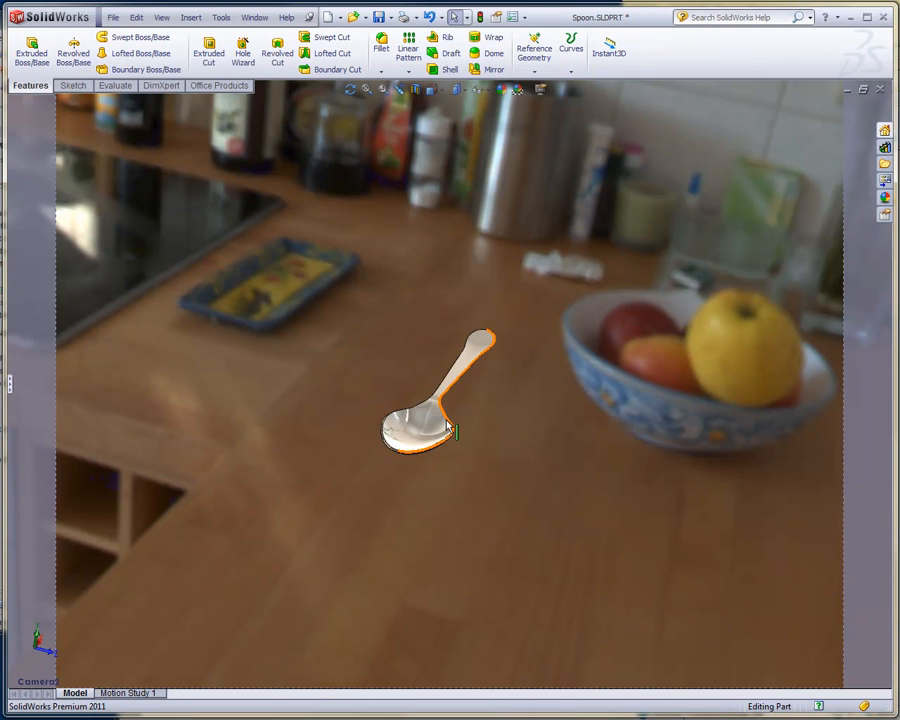
shift+middle_drag(527, 434, 531, 478)
mouse_move(540, 417)
shift+middle_down()
mouse_move(542, 446)
mouse_move(508, 474)
mouse_move(533, 409)
shift+middle_up()
middle_drag(506, 460, 505, 475)
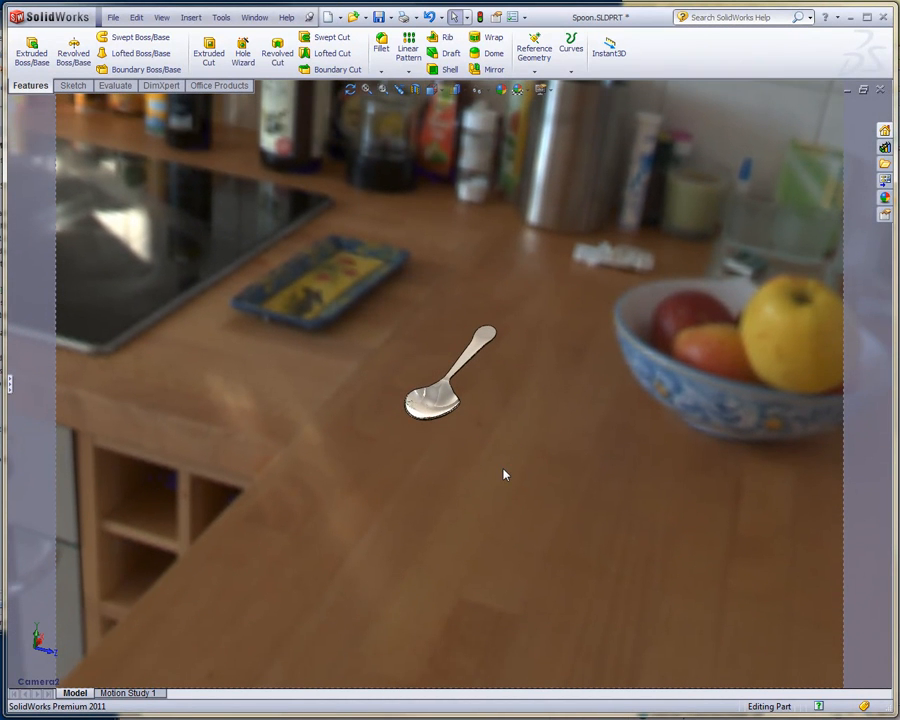